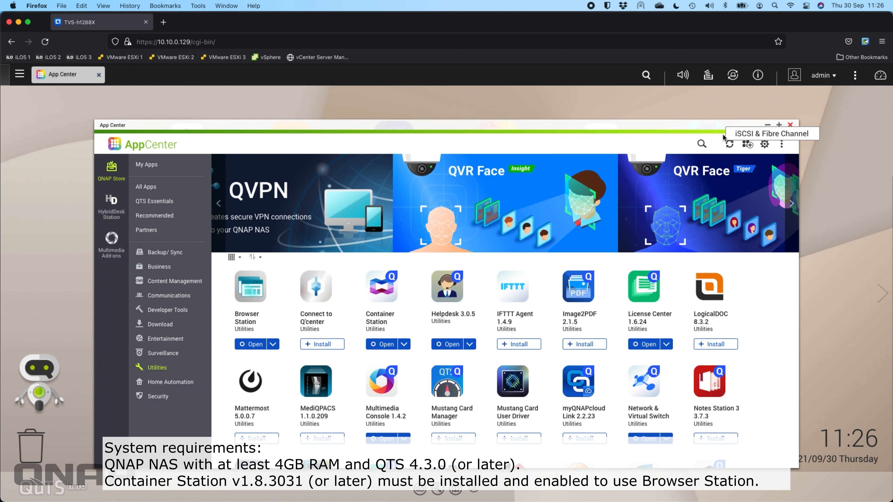
Close App Center, open Browser Station and create a new browser
{"action": "left_click", "coordinate": [791, 124]}
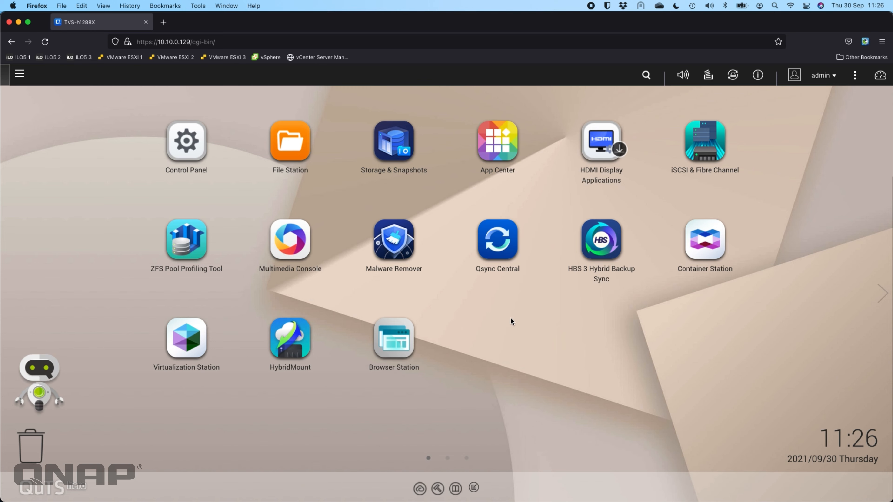
{"action": "left_click", "coordinate": [400, 340]}
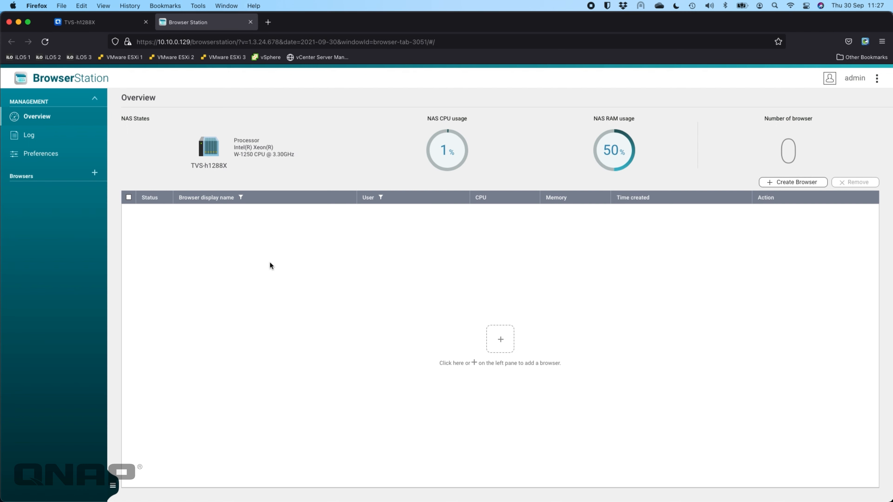
{"action": "left_click", "coordinate": [500, 341]}
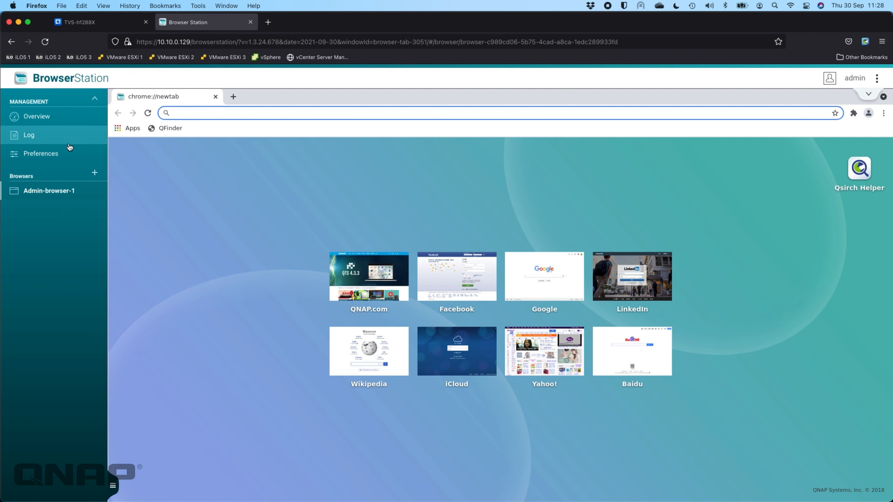
Review Browser Station's overview, log and display resolution options, and return to the Admin-browser-1 session
{"action": "left_click", "coordinate": [37, 116]}
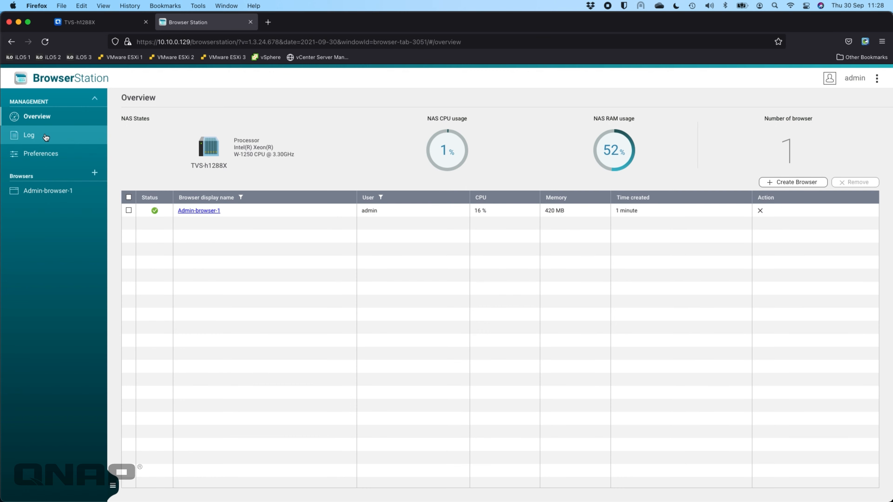
{"action": "left_click", "coordinate": [29, 135]}
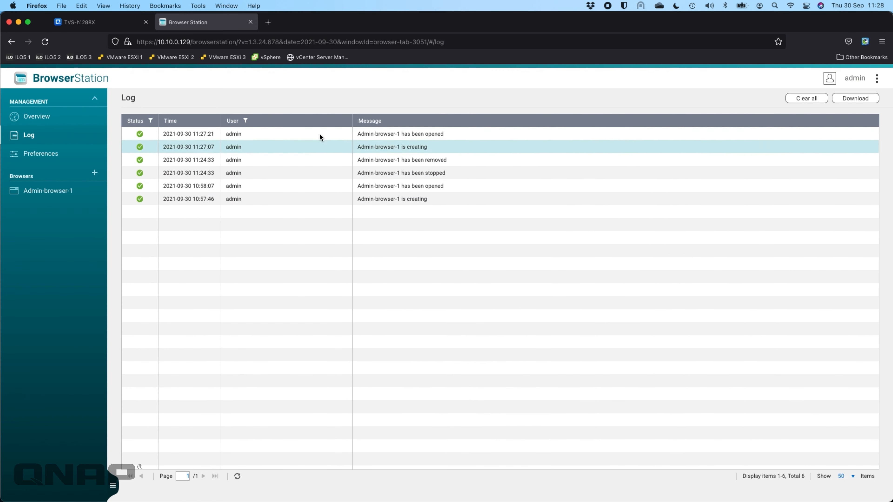
{"action": "left_click", "coordinate": [47, 156]}
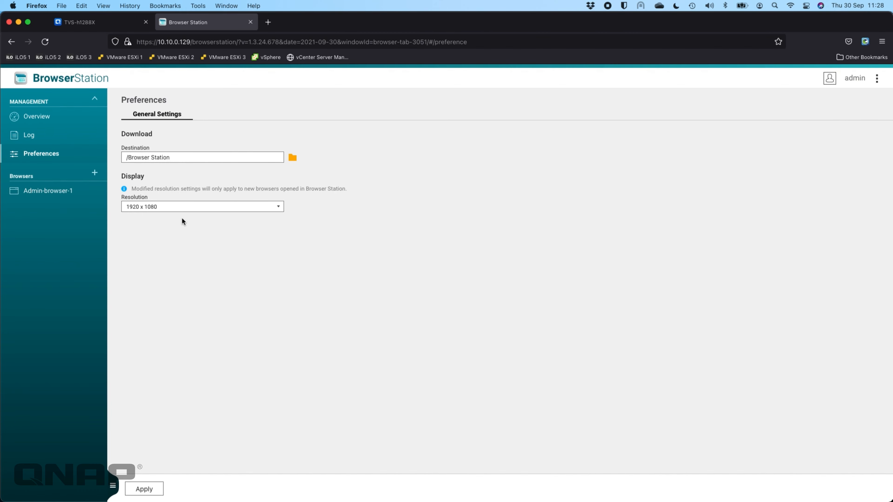
{"action": "left_click", "coordinate": [273, 207]}
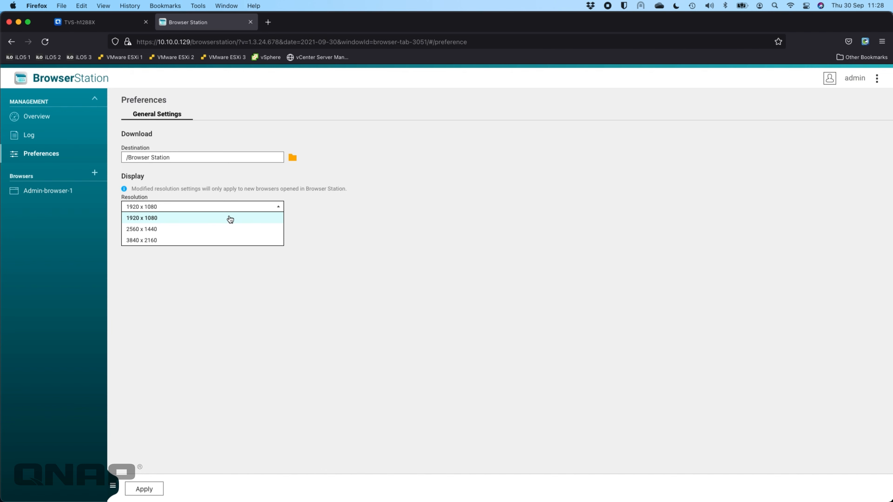
{"action": "left_click", "coordinate": [339, 230]}
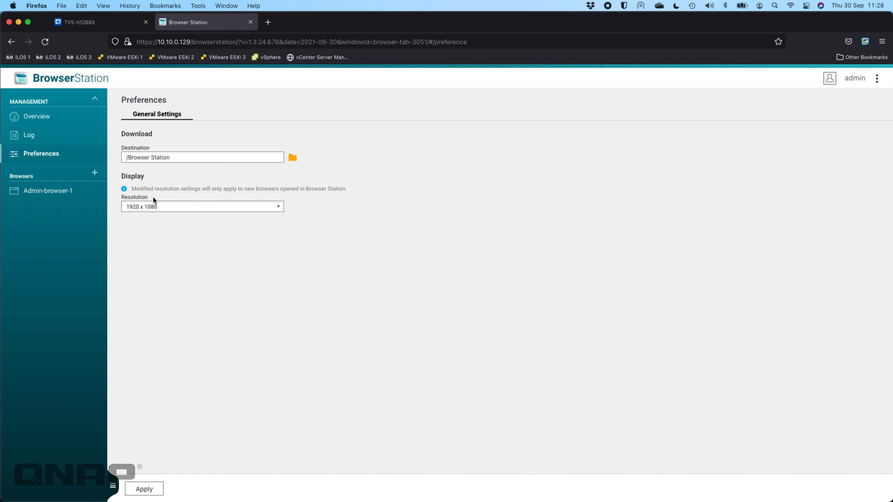
{"action": "left_click", "coordinate": [36, 196]}
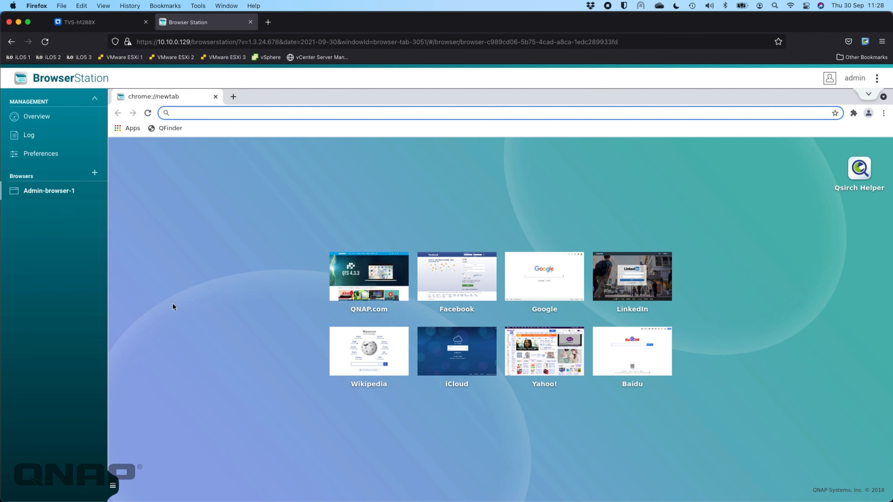
View the network devices listed by the bookmarked QFinder page and return to the start page
{"action": "left_click", "coordinate": [167, 128]}
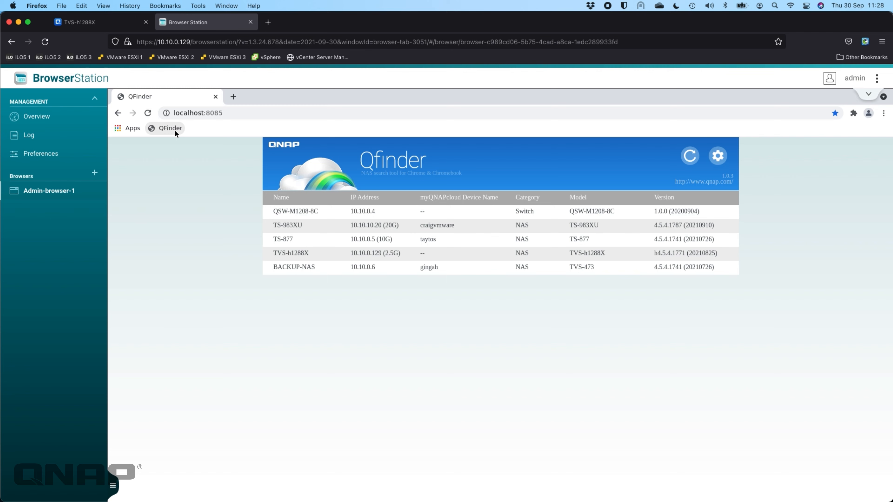
{"action": "left_click", "coordinate": [303, 212]}
{"action": "left_click", "coordinate": [118, 113]}
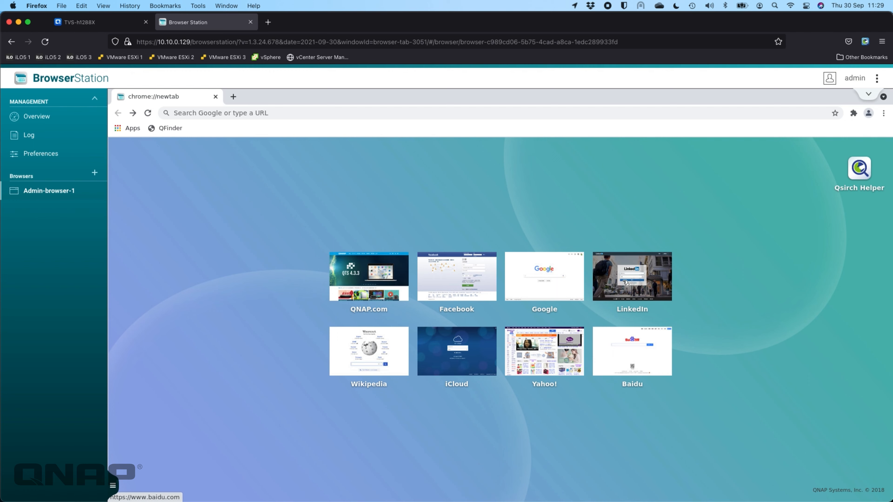
Open the QNAP.com shortcut, block the site's notifications and look through its home page
{"action": "left_click", "coordinate": [381, 261]}
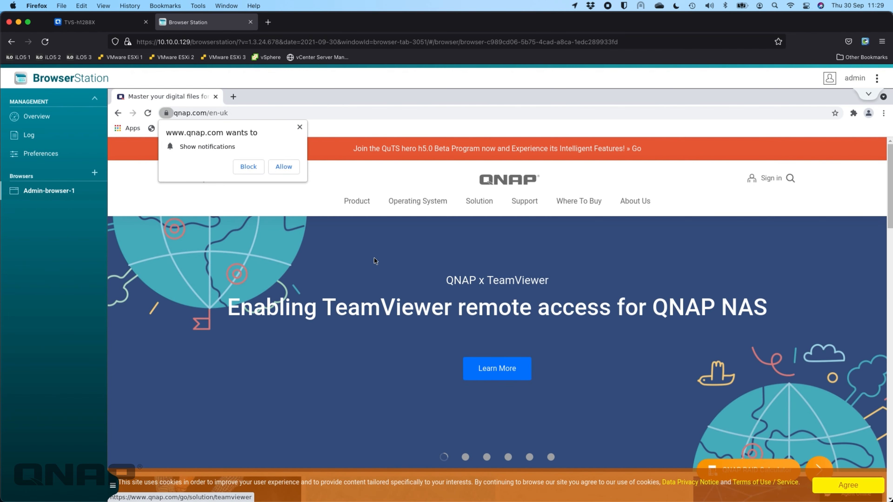
{"action": "left_click", "coordinate": [248, 166]}
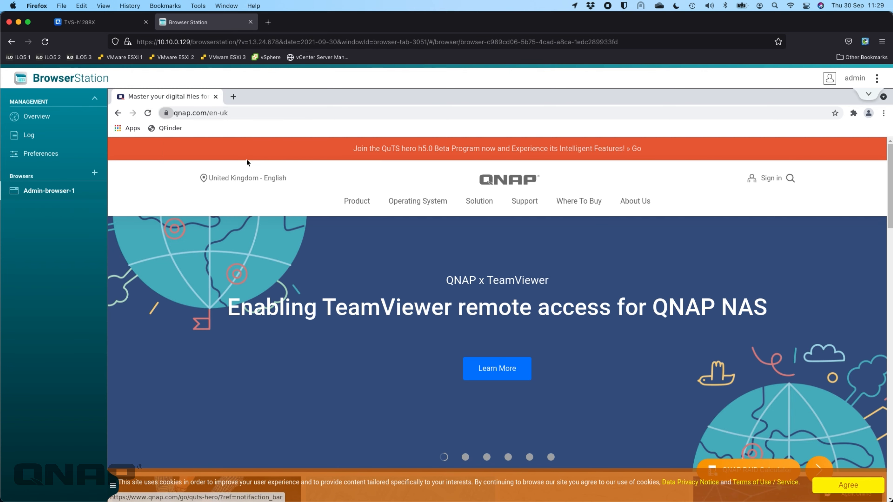
{"action": "scroll", "coordinate": [459, 370], "scroll_direction": "down", "scroll_amount": 5}
{"action": "scroll", "coordinate": [458, 369], "scroll_direction": "down", "scroll_amount": 5}
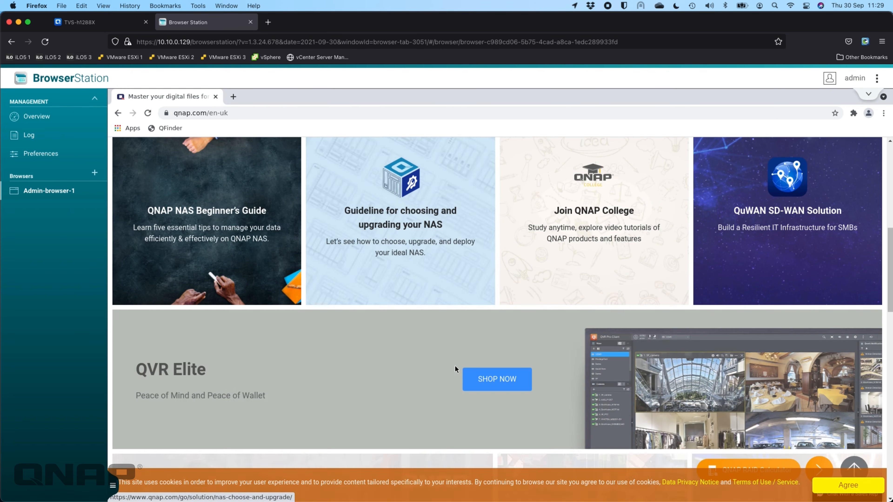
{"action": "scroll", "coordinate": [459, 369], "scroll_direction": "up", "scroll_amount": 3}
{"action": "scroll", "coordinate": [459, 370], "scroll_direction": "up", "scroll_amount": 8}
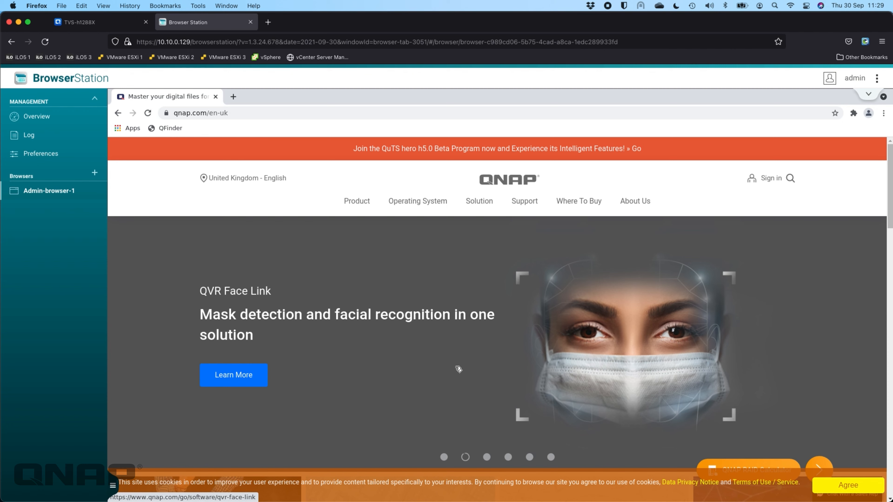
Close the Browser Station tab, relaunch Browser Station from the NAS desktop and reopen the running Admin-browser-1 session
{"action": "left_click", "coordinate": [250, 22]}
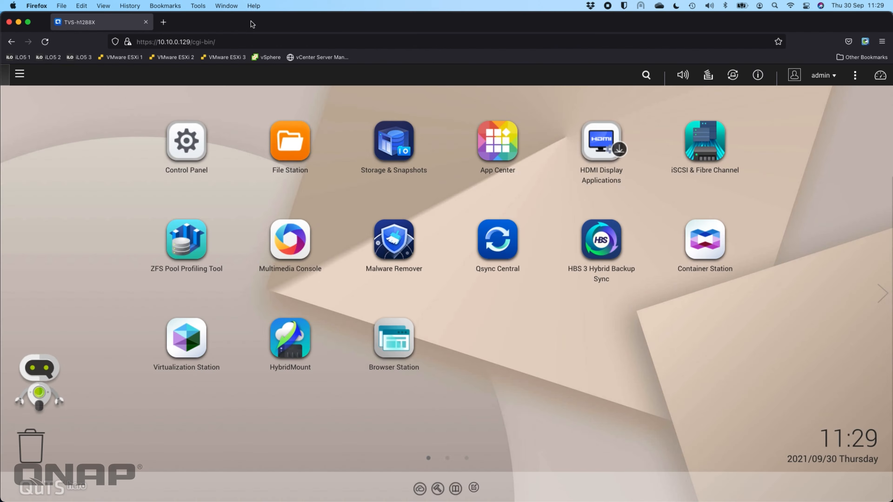
{"action": "left_click", "coordinate": [406, 336]}
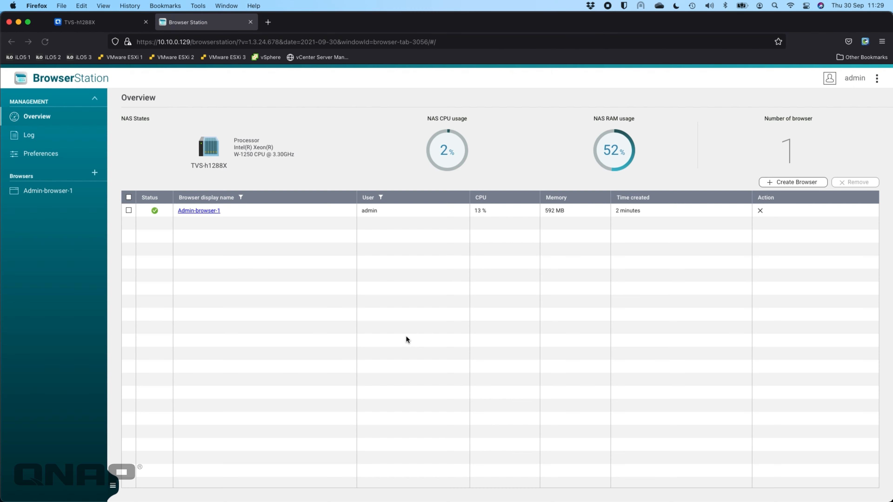
{"action": "left_click", "coordinate": [208, 210]}
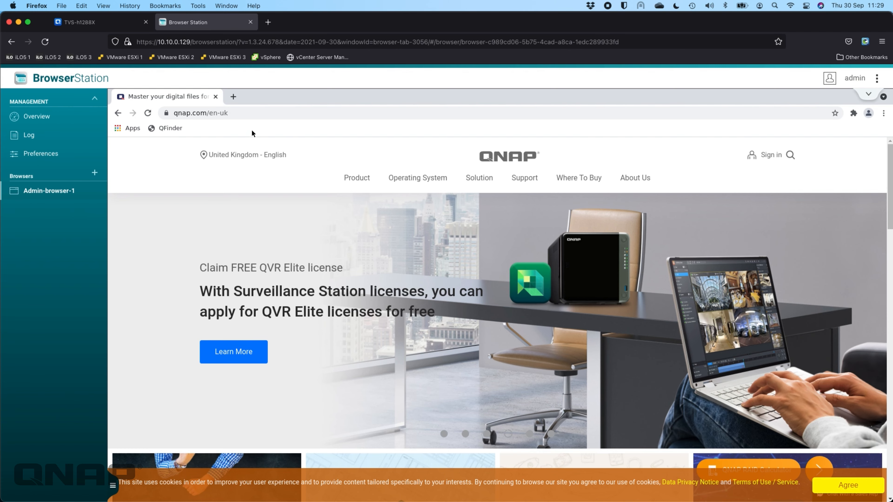
Load youtube.com in the remote browser and agree to its cookie terms
{"action": "left_click", "coordinate": [259, 116]}
{"action": "type", "text": "yo"}
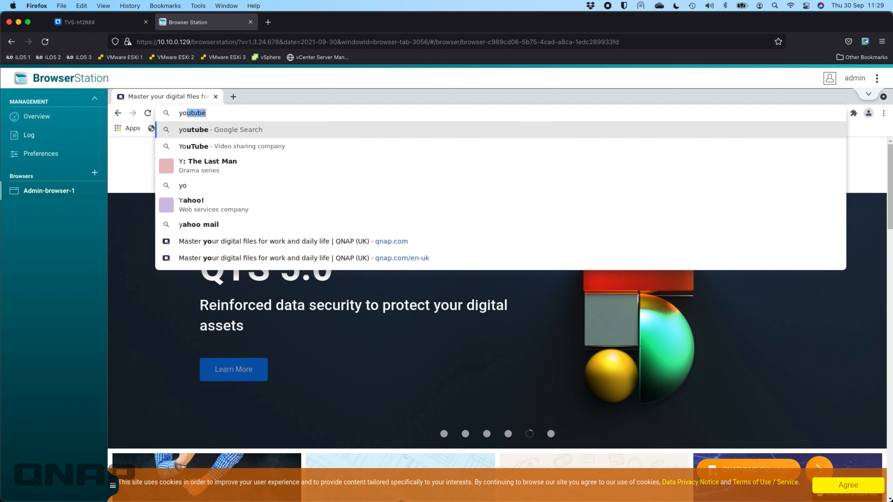
{"action": "type", "text": "utube.c"}
{"action": "key", "text": "Return"}
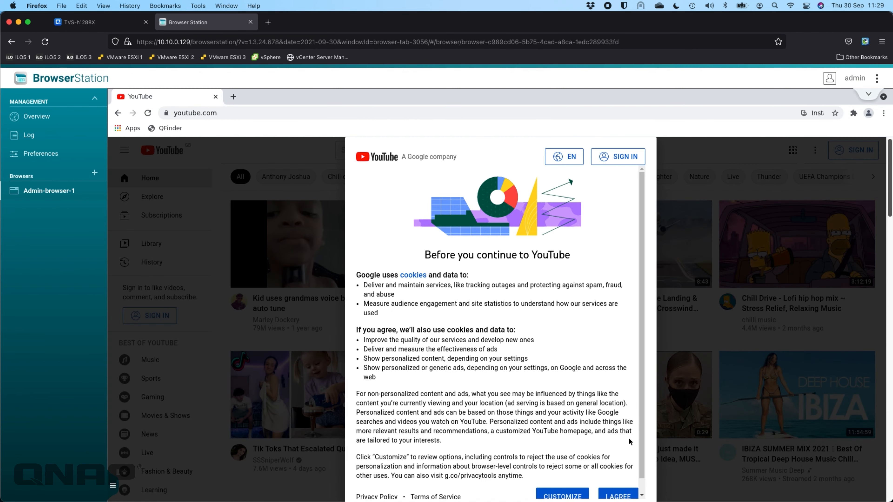
{"action": "left_click", "coordinate": [618, 495]}
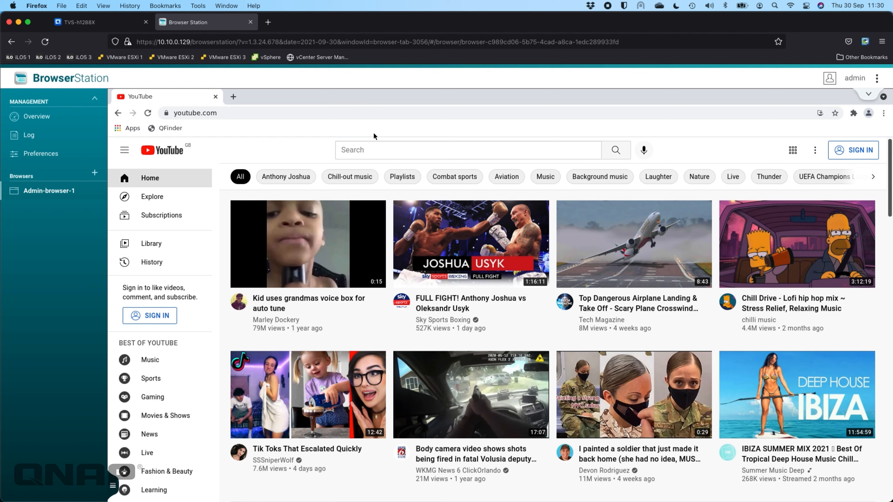
Open the local address 10.10.0.1, proceeding past the certificate warning, and close that page's tab
{"action": "left_click", "coordinate": [282, 112]}
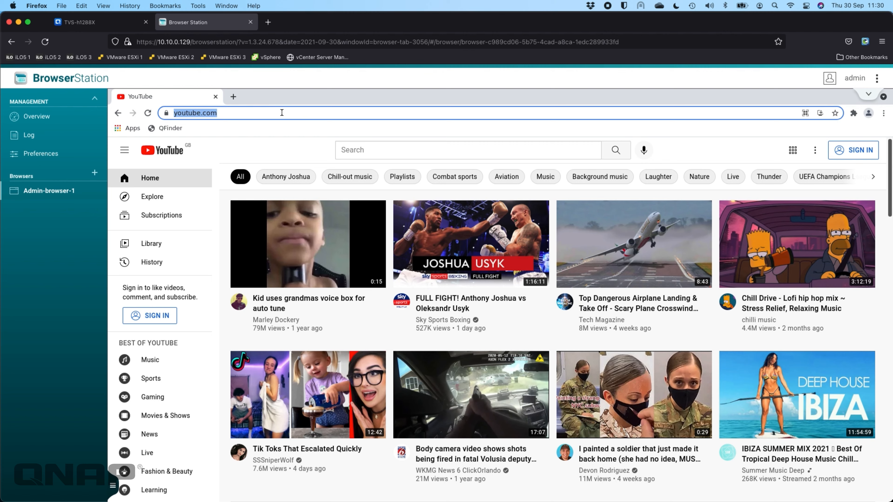
{"action": "type", "text": "1"}
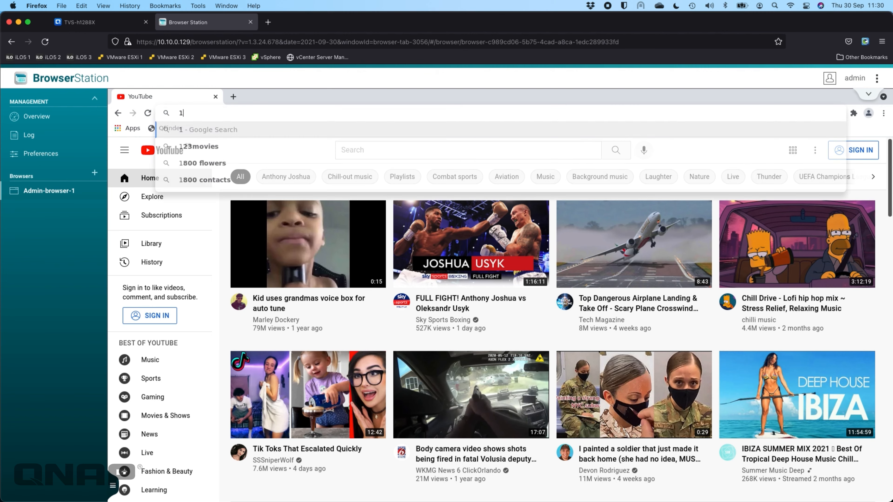
{"action": "type", "text": "0.10."}
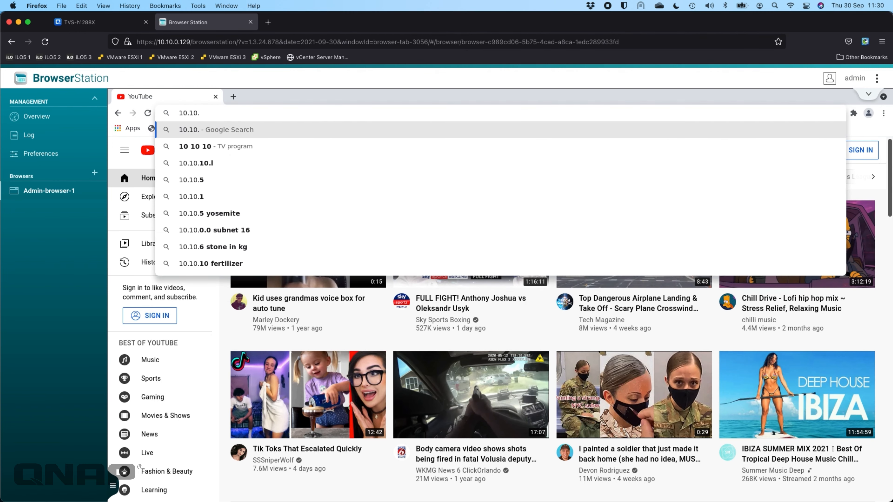
{"action": "type", "text": "0.1"}
{"action": "key", "text": "Return"}
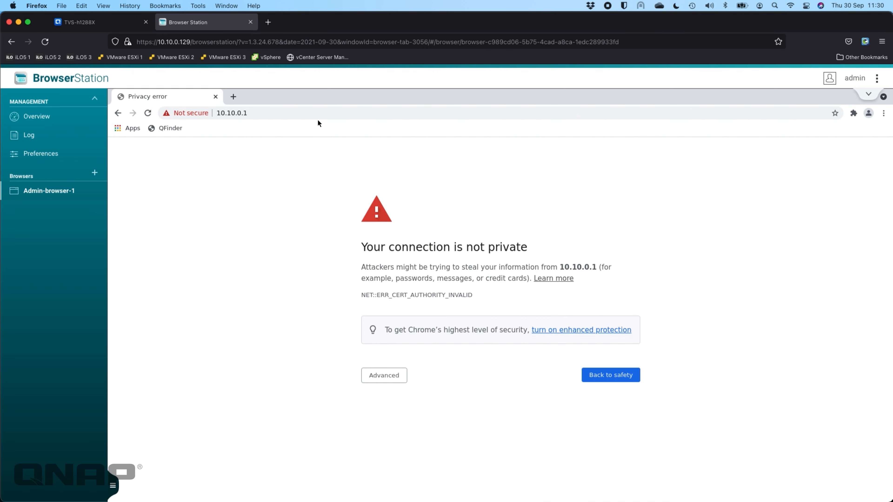
{"action": "left_click", "coordinate": [391, 376]}
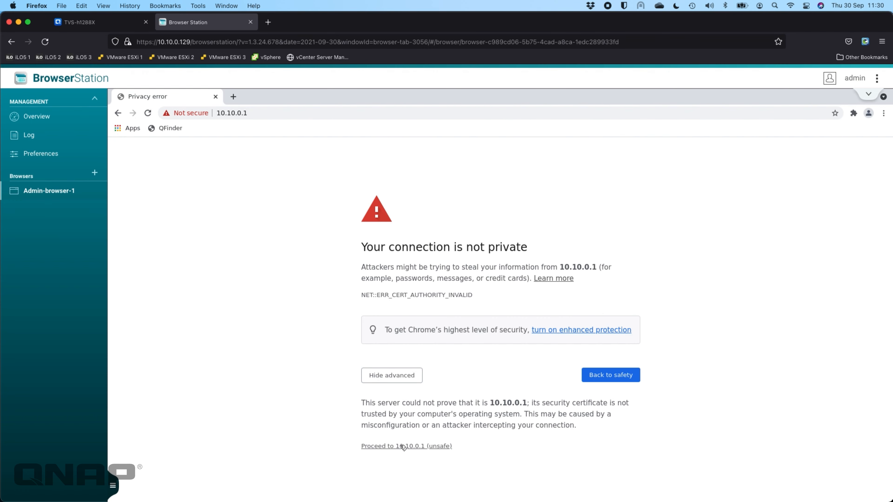
{"action": "left_click", "coordinate": [403, 446]}
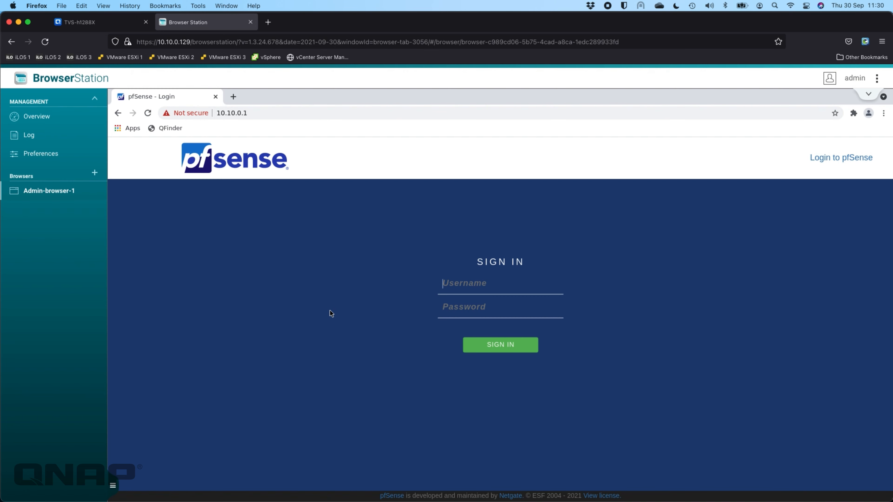
{"action": "left_click", "coordinate": [216, 96]}
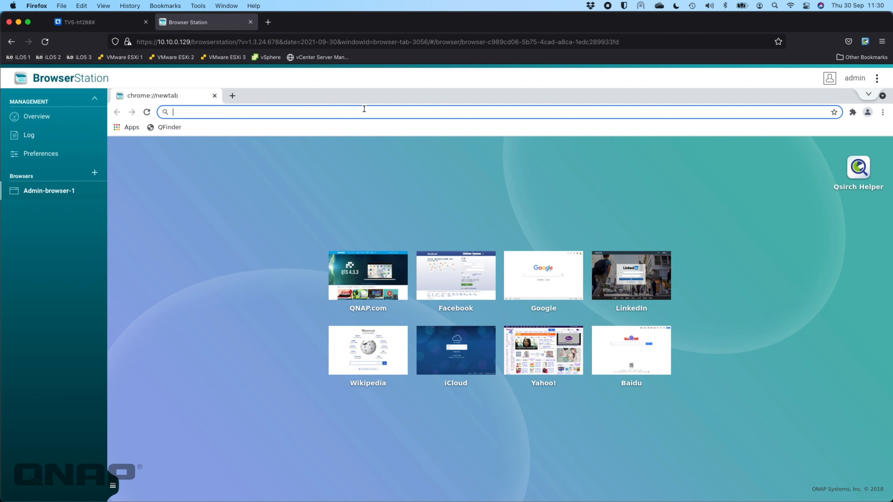
Open the OS & Firmware Updates download page from QNAP.com's support links
{"action": "left_click", "coordinate": [346, 272]}
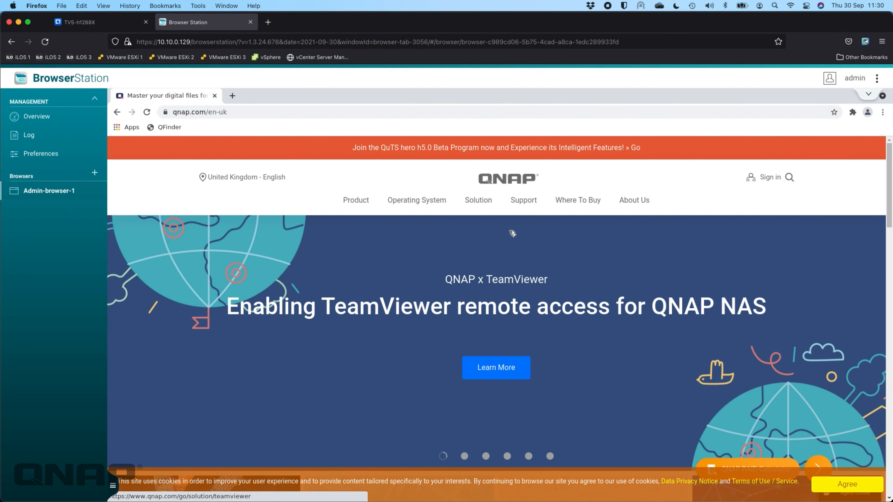
{"action": "left_click", "coordinate": [524, 201]}
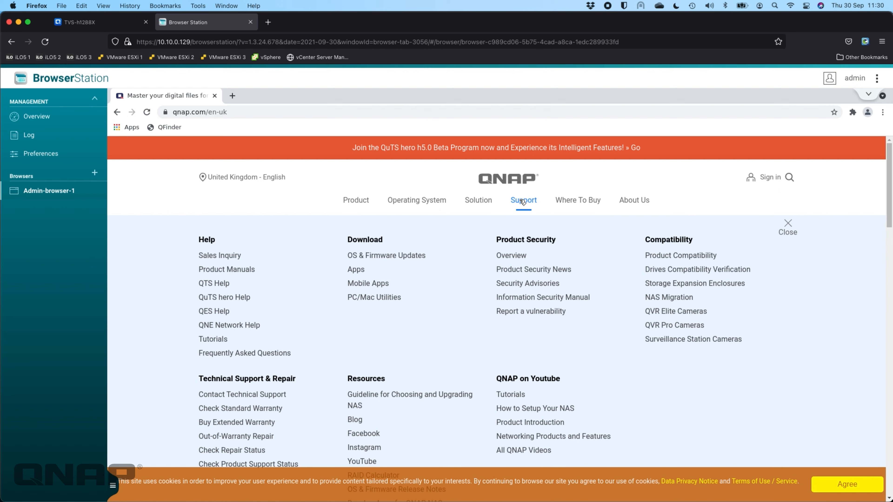
{"action": "left_click", "coordinate": [408, 258]}
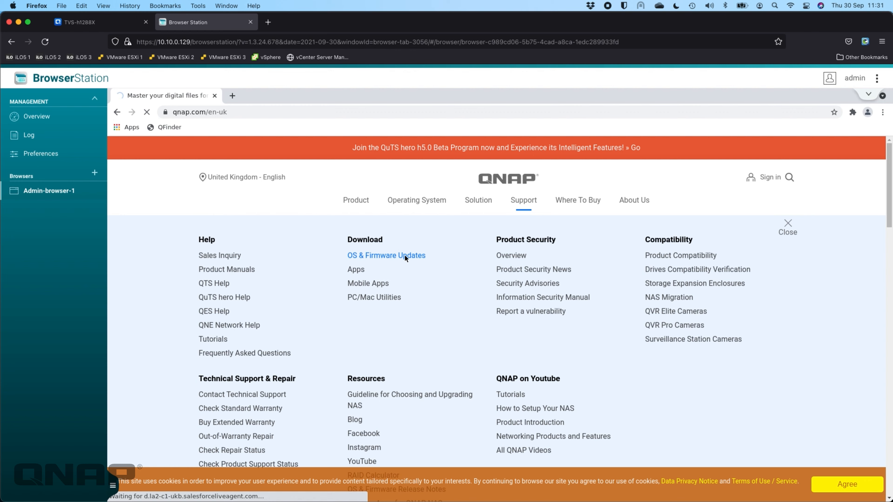
Choose NAS / Expansion as the product type and 12 Bays as the NAS type in the Download Center
{"action": "scroll", "coordinate": [404, 254], "scroll_direction": "down", "scroll_amount": 8}
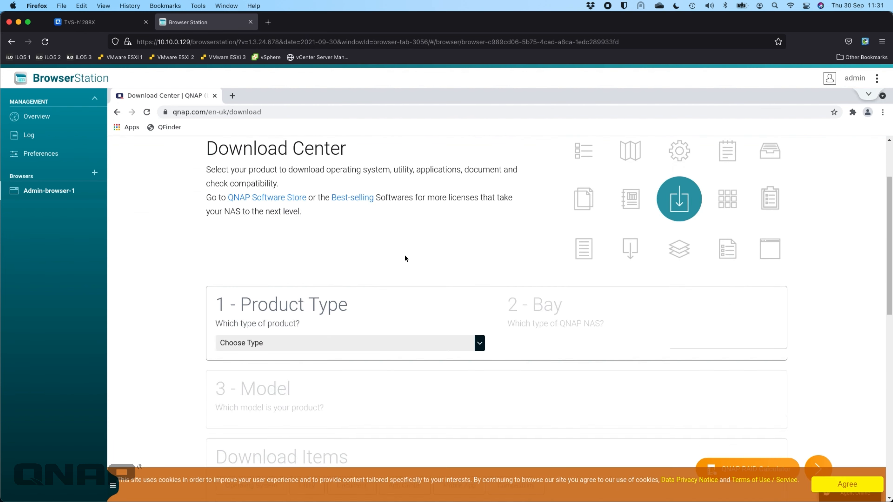
{"action": "left_click", "coordinate": [398, 162]}
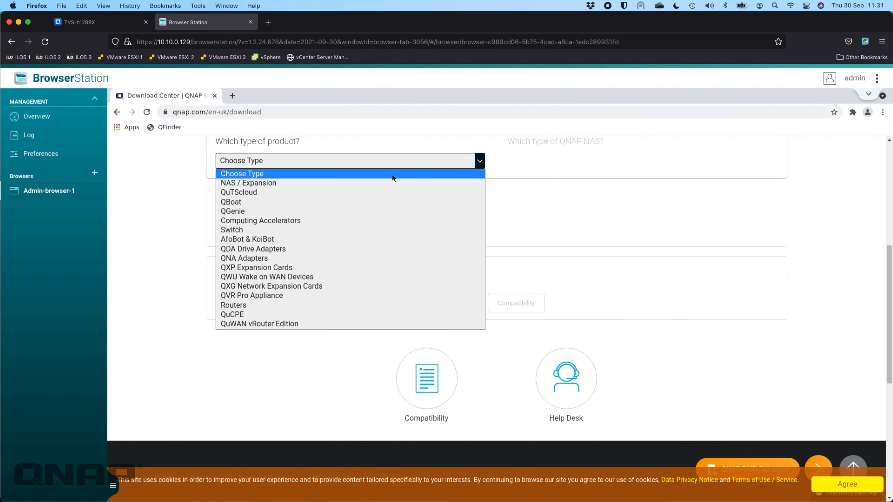
{"action": "left_click", "coordinate": [389, 180]}
{"action": "left_click", "coordinate": [584, 162]}
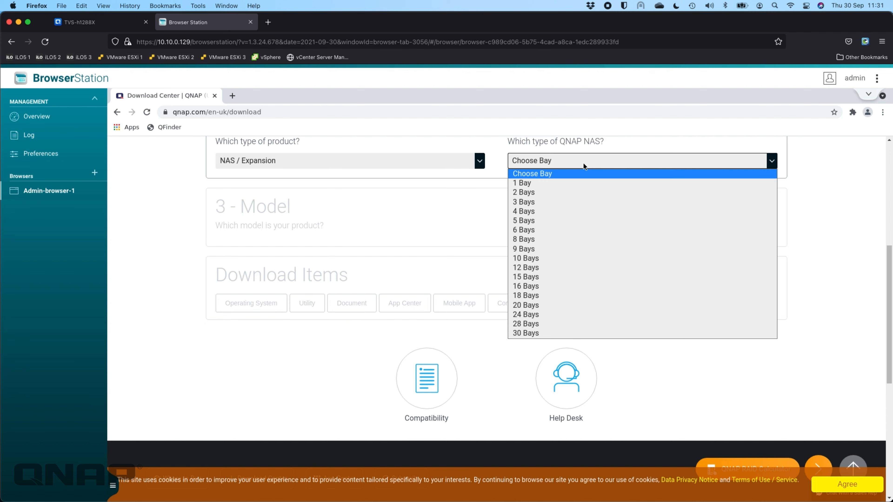
{"action": "left_click", "coordinate": [542, 266]}
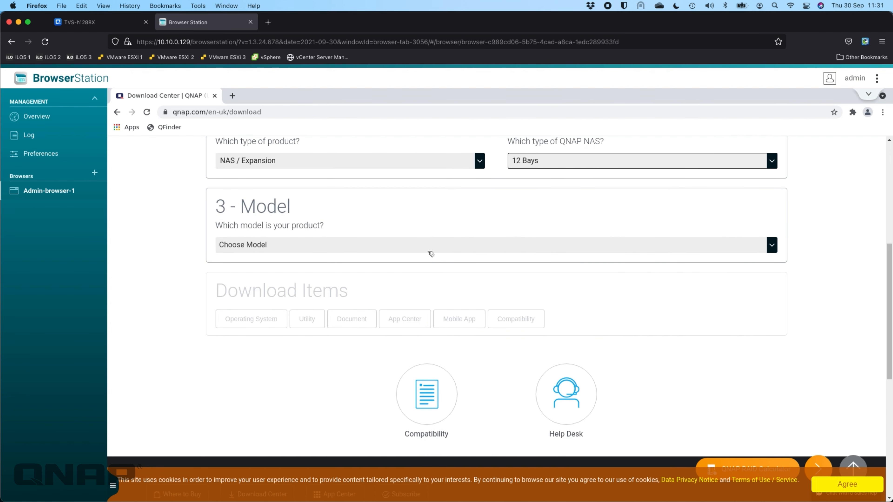
Choose TVS-h1288X as the model and download QTS 4.5.4.1800 build 20210923 through its Europe link
{"action": "left_click", "coordinate": [445, 246]}
{"action": "scroll", "coordinate": [430, 301], "scroll_direction": "down", "scroll_amount": 10}
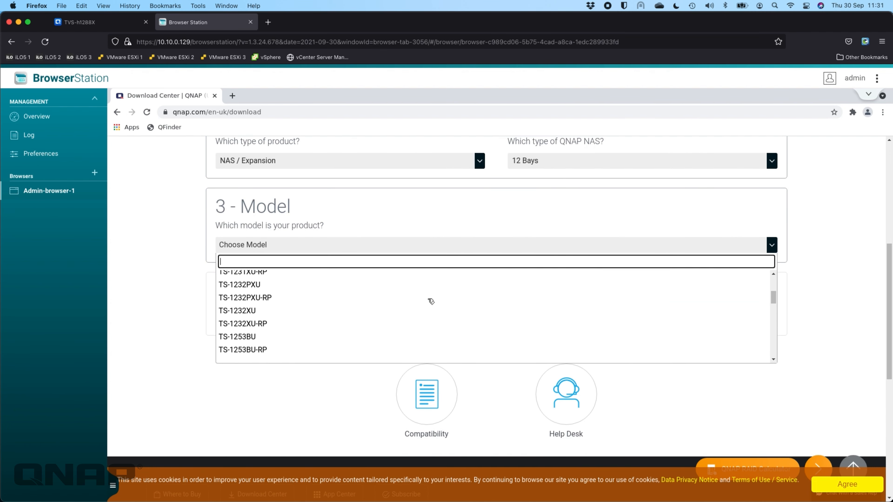
{"action": "scroll", "coordinate": [431, 301], "scroll_direction": "down", "scroll_amount": 5}
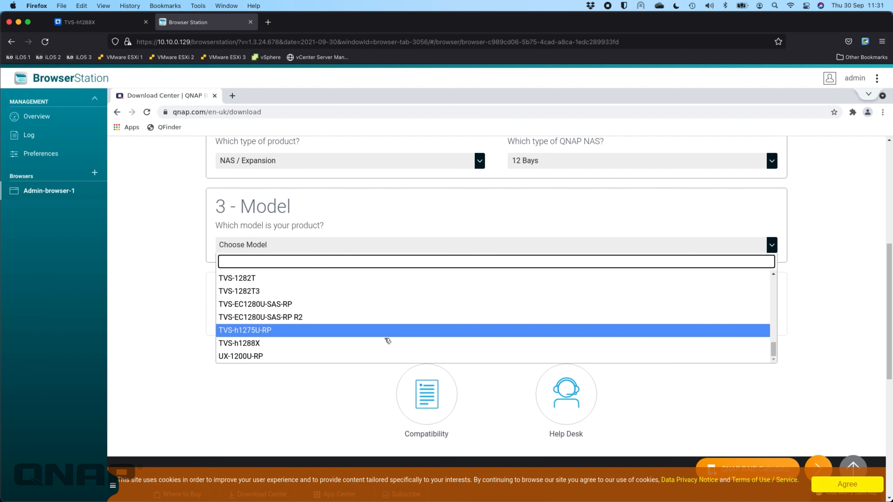
{"action": "left_click", "coordinate": [382, 344]}
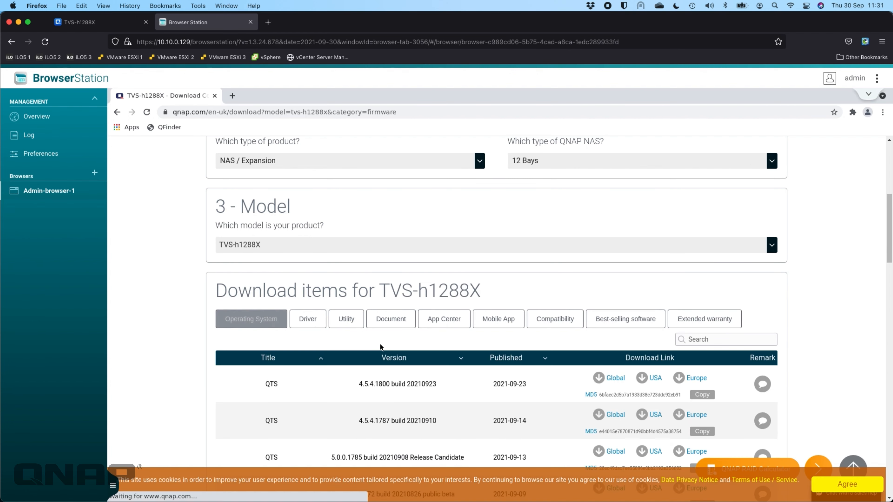
{"action": "scroll", "coordinate": [166, 353], "scroll_direction": "down", "scroll_amount": 3}
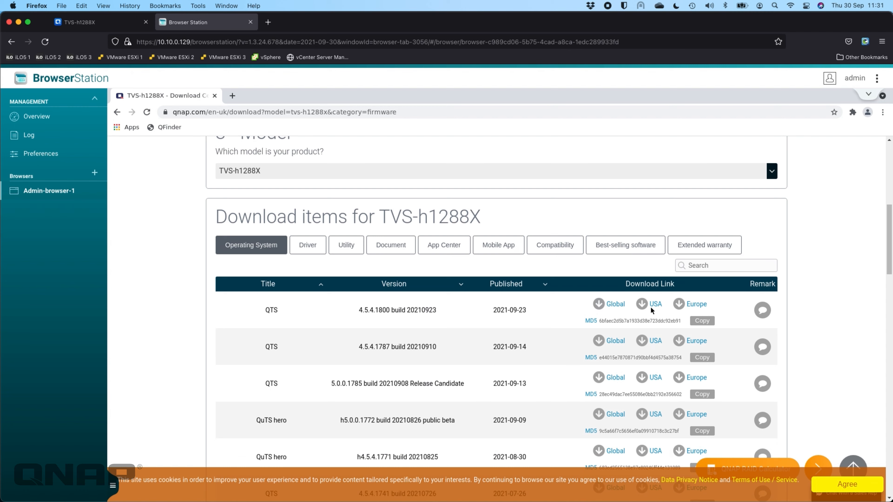
{"action": "left_click", "coordinate": [678, 305]}
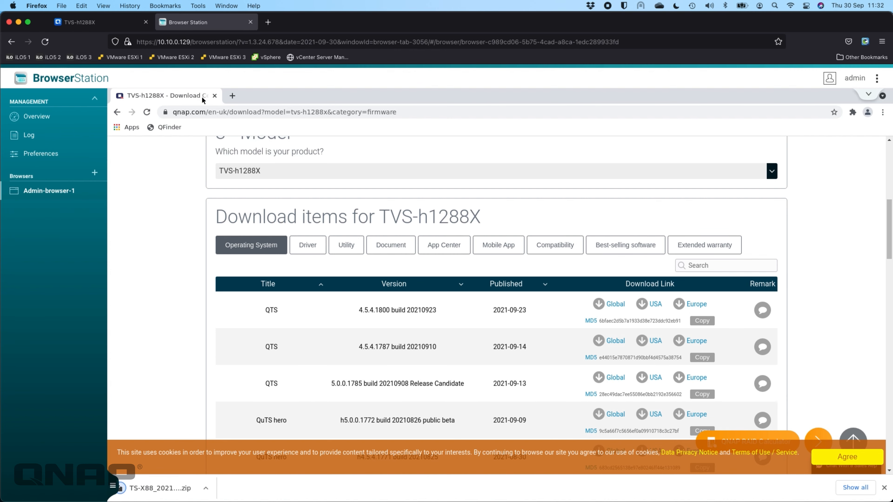
Open Facebook and Google in two additional tabs of the remote browser, using the new-tab page shortcuts
{"action": "left_click", "coordinate": [233, 95]}
{"action": "left_click", "coordinate": [477, 265]}
{"action": "left_click", "coordinate": [342, 93]}
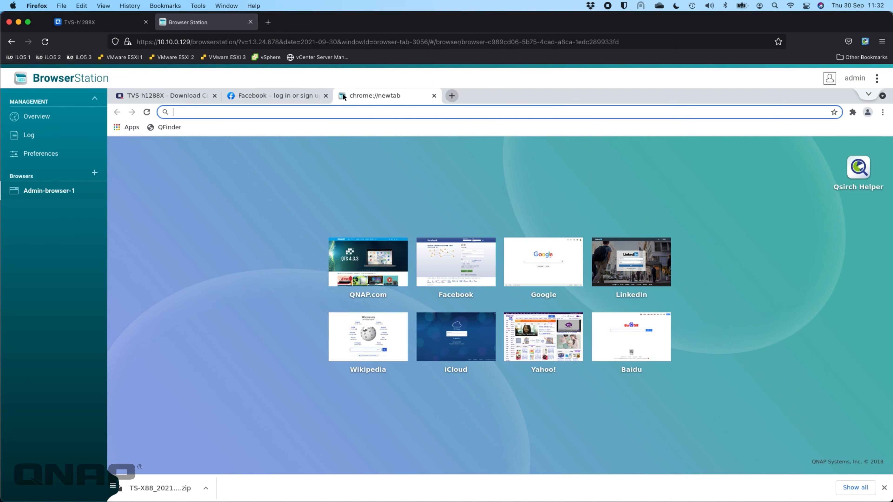
{"action": "left_click", "coordinate": [543, 262]}
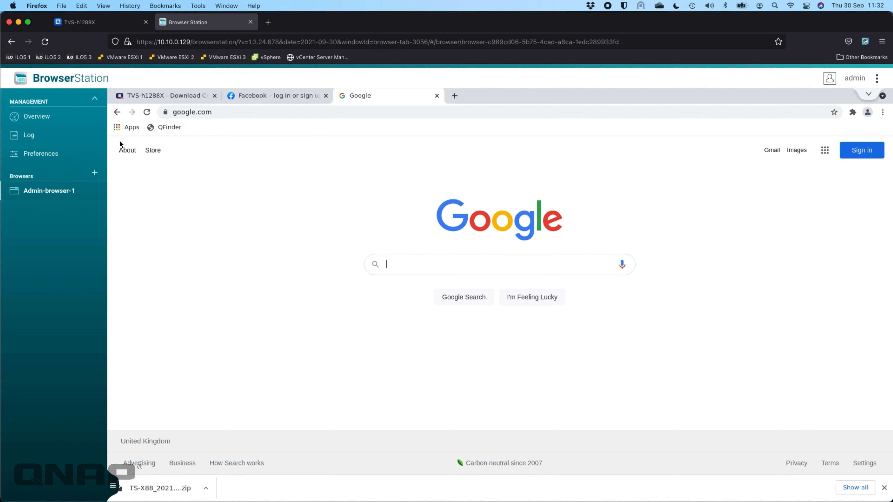
Create a second browser from the Browser Station overview, switch to Admin-browser-1, and return to the new browser
{"action": "left_click", "coordinate": [59, 116]}
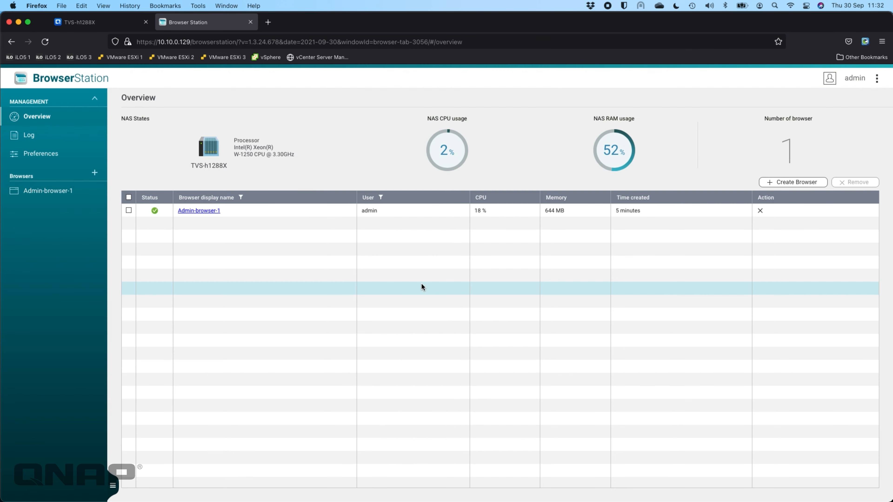
{"action": "left_click", "coordinate": [796, 184]}
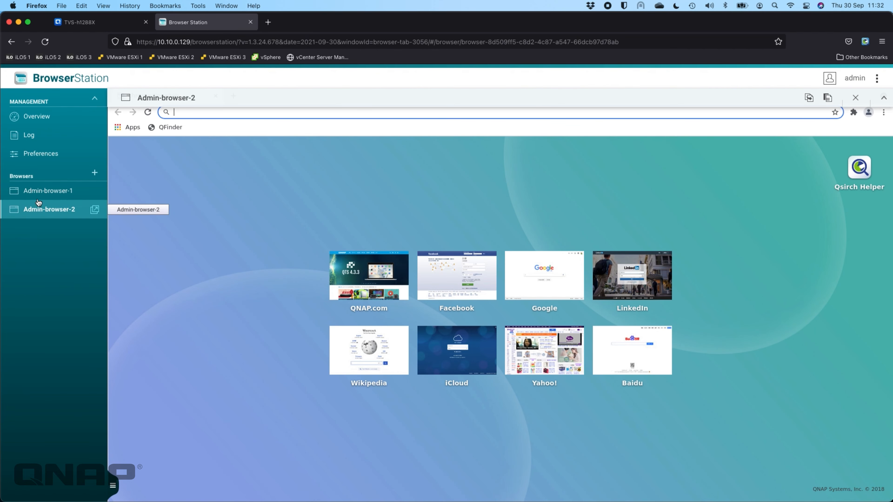
{"action": "left_click", "coordinate": [42, 195]}
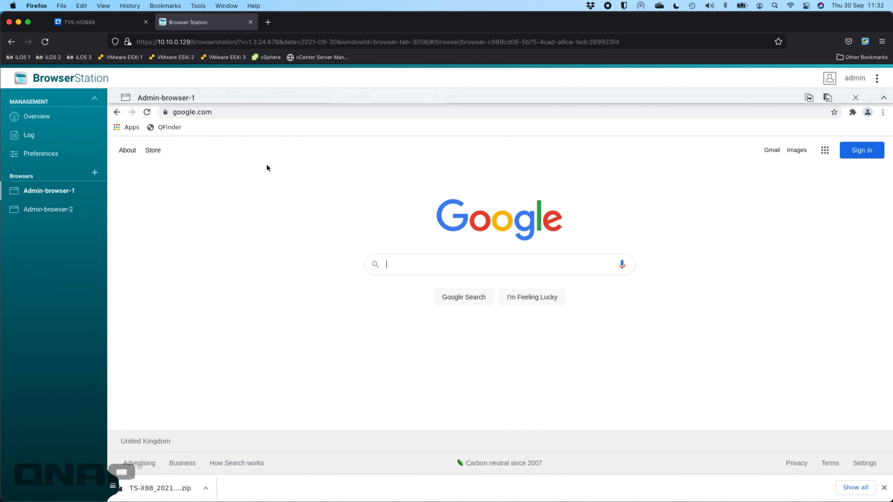
{"action": "left_click", "coordinate": [66, 210]}
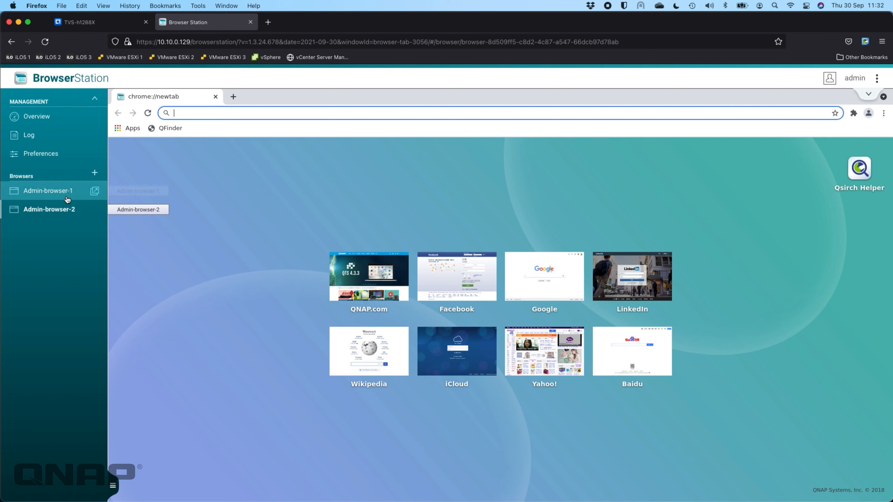
{"action": "left_click", "coordinate": [199, 291]}
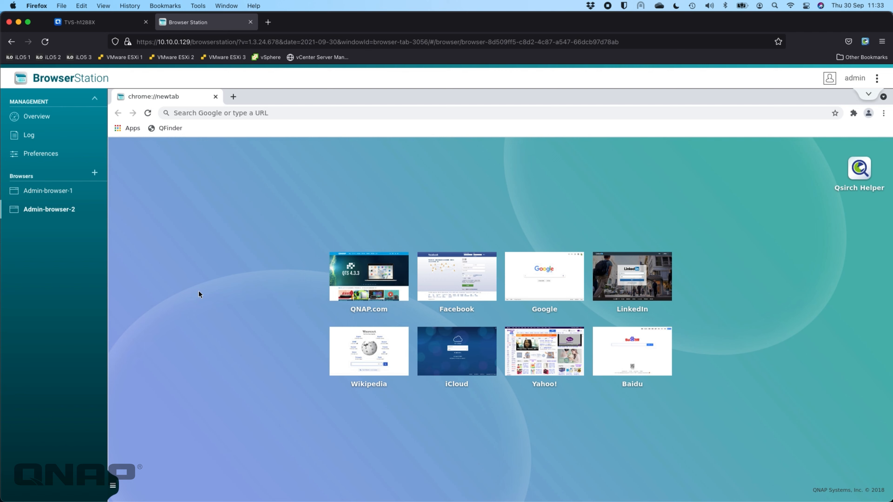
Remove Admin-browser-2 from the browser list in the overview and confirm the removal
{"action": "left_click", "coordinate": [69, 121]}
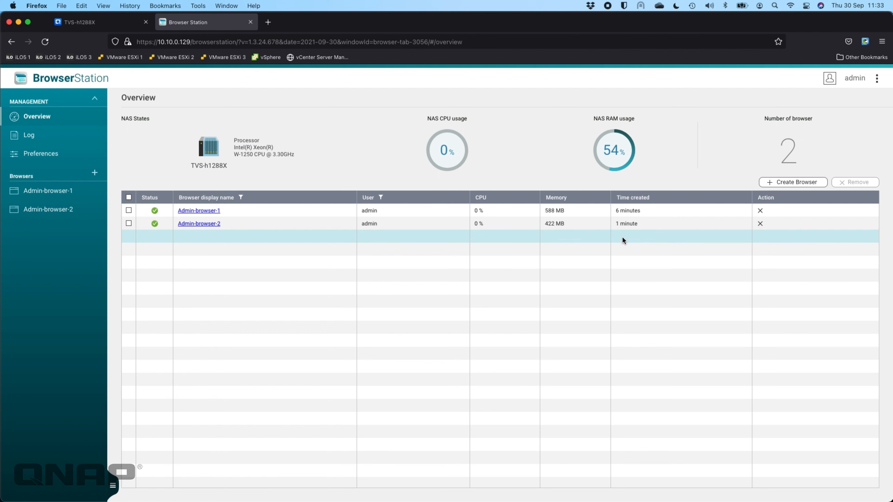
{"action": "left_click", "coordinate": [761, 225]}
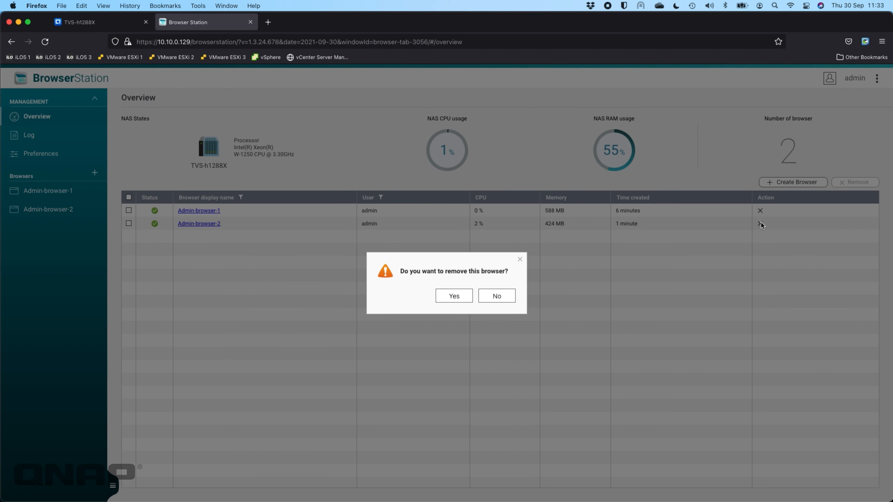
{"action": "left_click", "coordinate": [455, 296]}
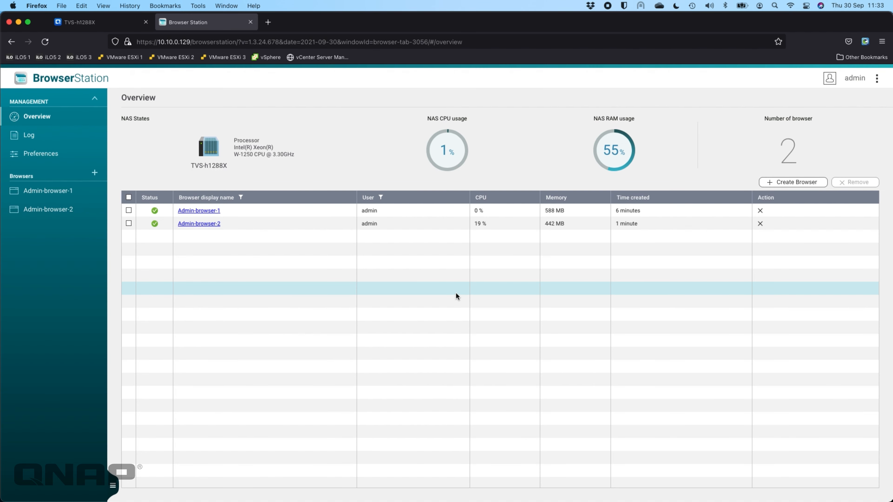